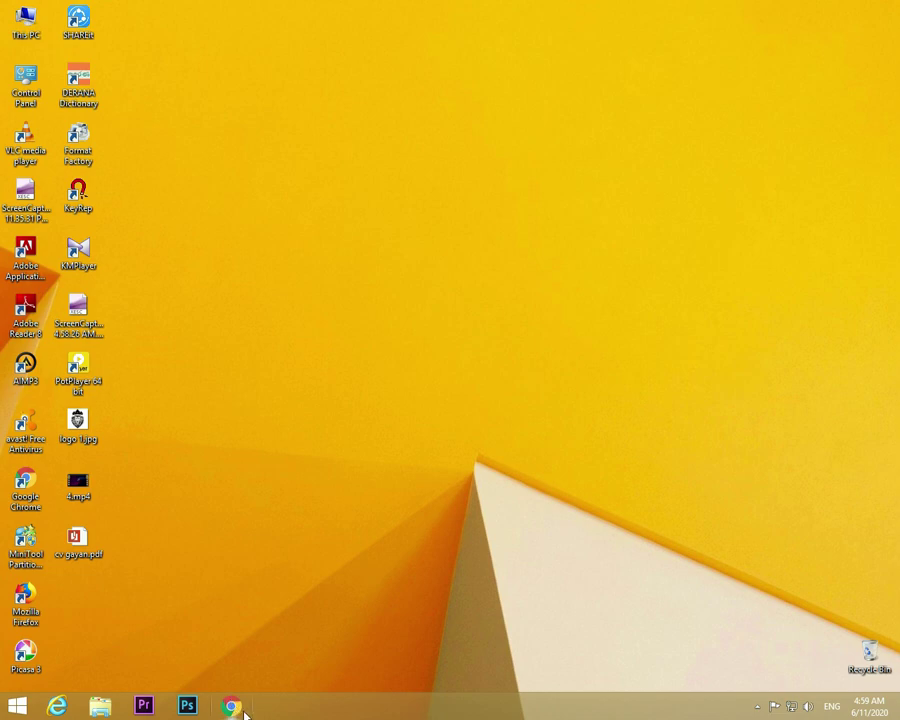
pyautogui.click(246, 711)
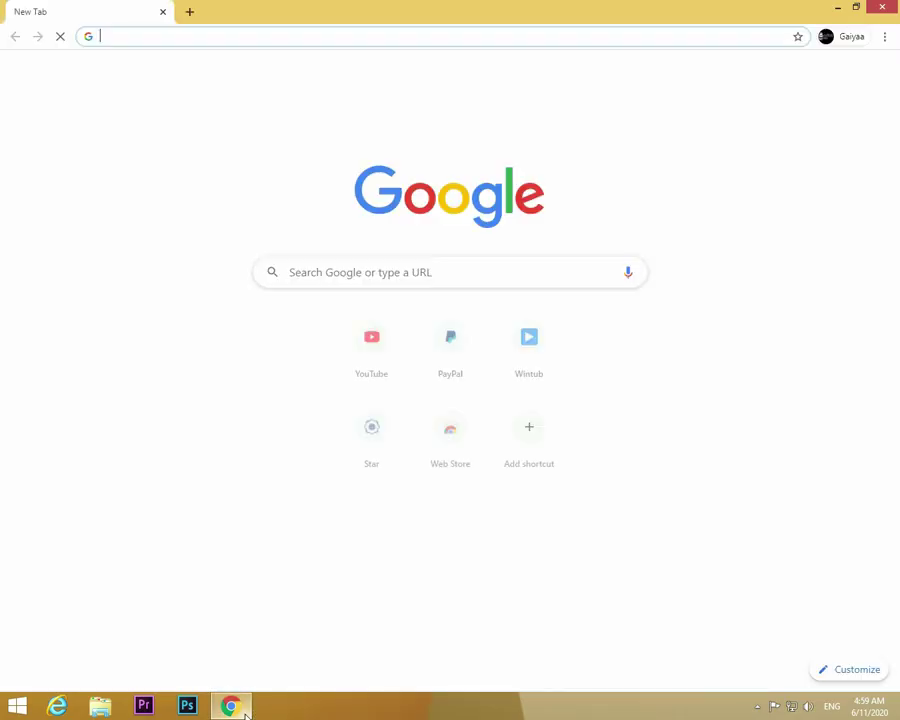
pyautogui.moveTo(244, 714)
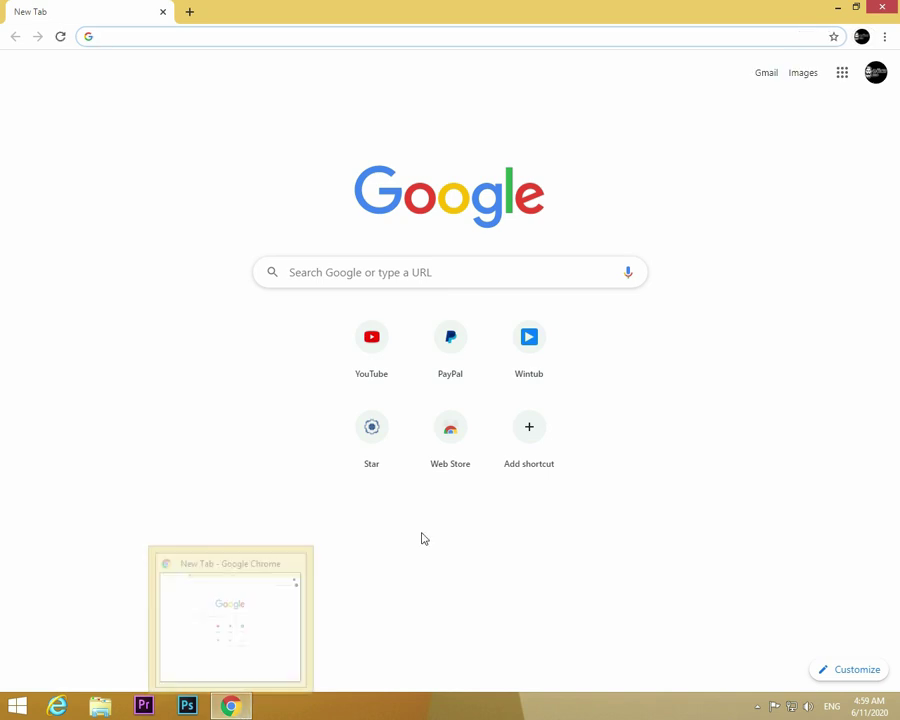
pyautogui.write('ww')
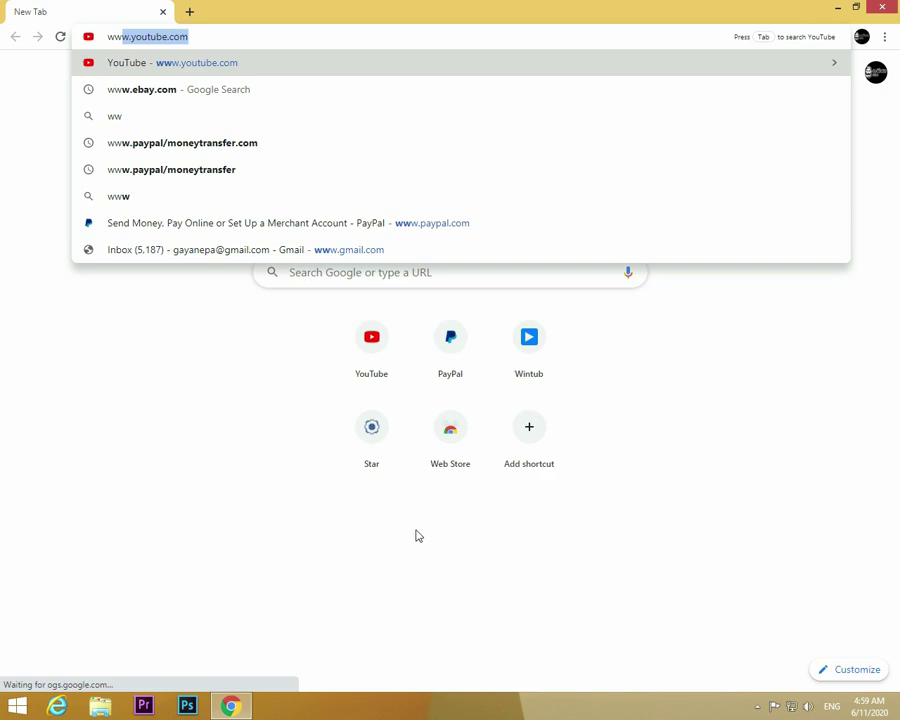
pyautogui.write('w')
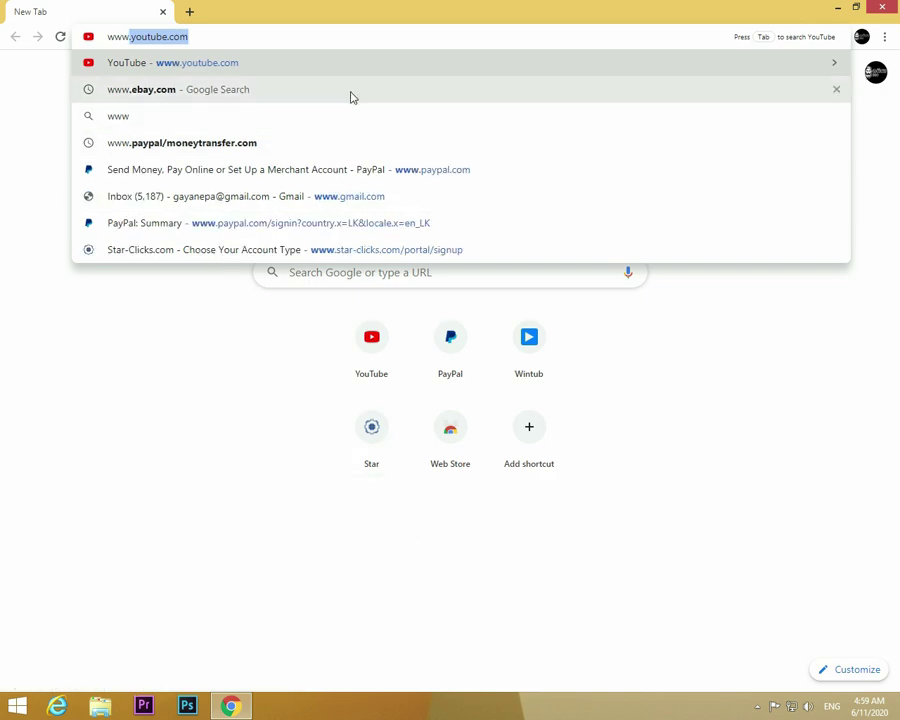
pyautogui.press('Down')
pyautogui.press('Return')
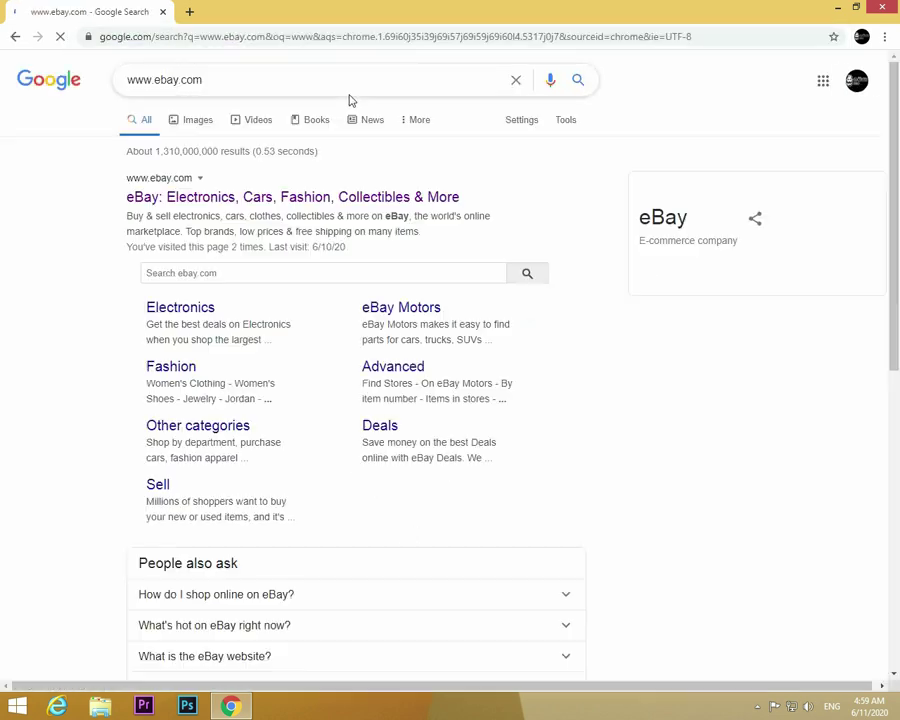
pyautogui.click(338, 204)
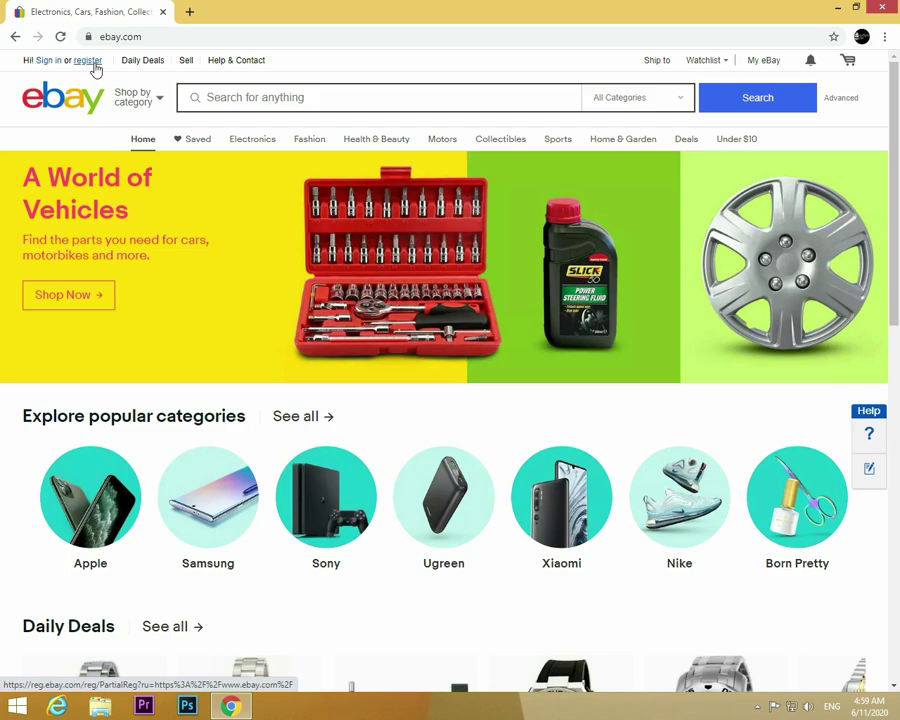
# Step: Open registration and choose to create a business account
pyautogui.click(93, 64)
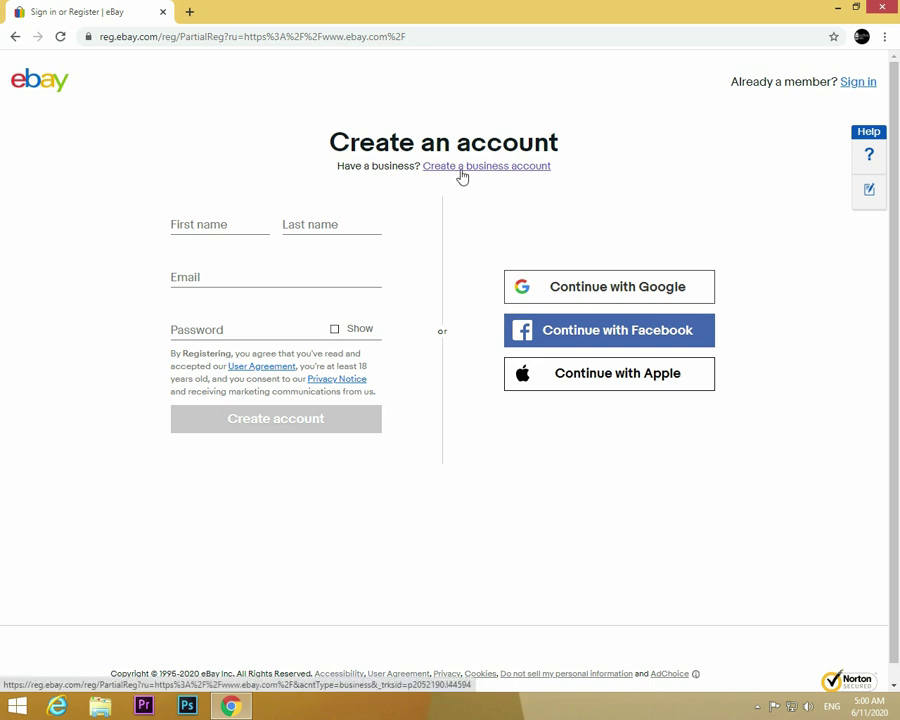
pyautogui.click(462, 167)
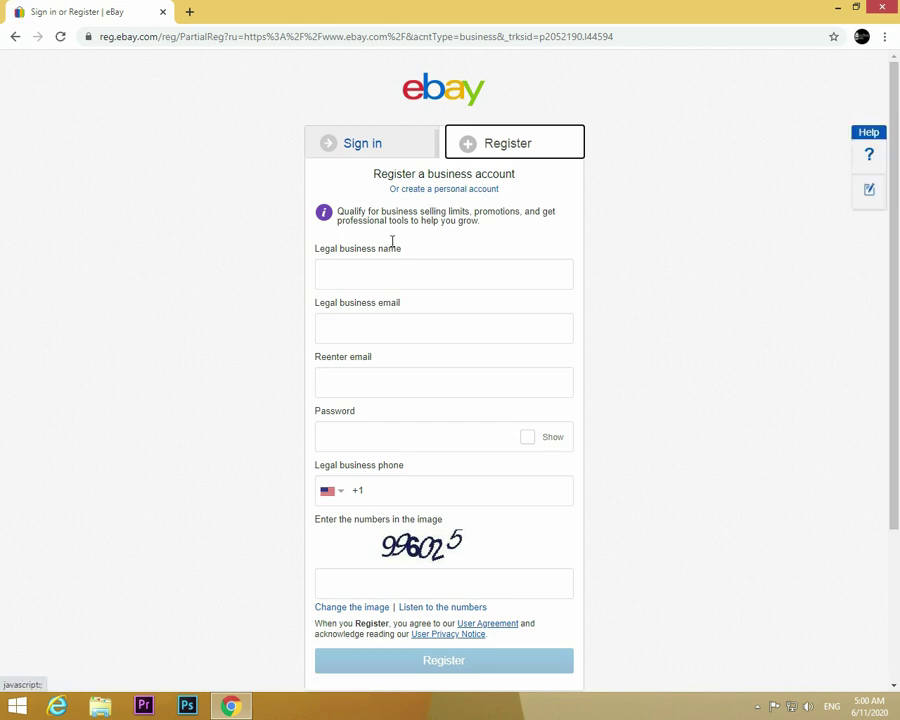
# Step: Enter 'Bulto Online Shop' as the legal business name
pyautogui.click(367, 274)
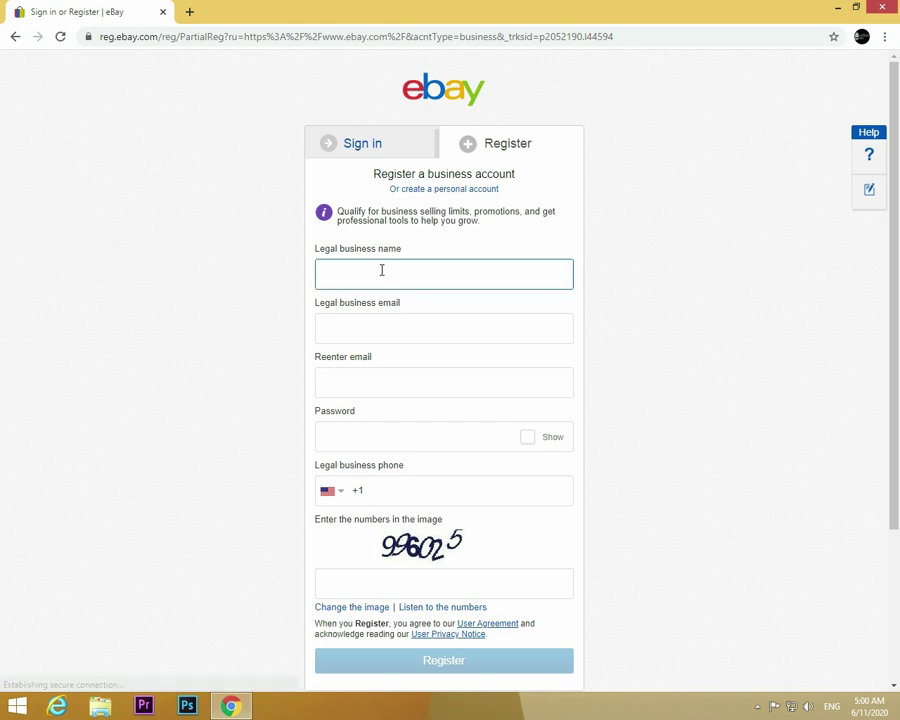
pyautogui.write('Bulto')
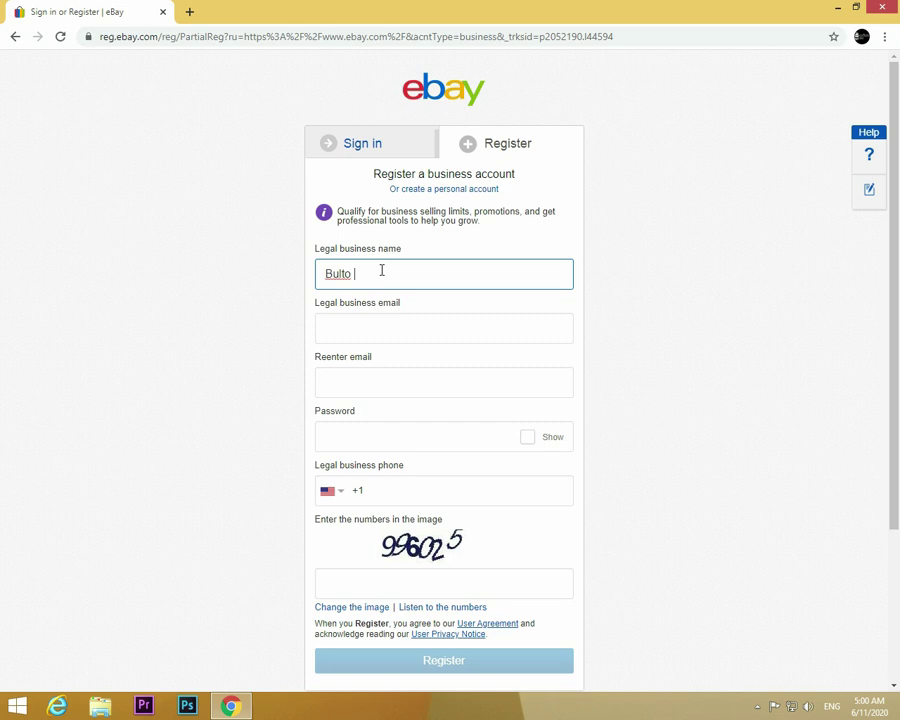
pyautogui.write('Online Shop')
# Step: Enter the business email address in both the email and re-enter email fields
pyautogui.click(356, 326)
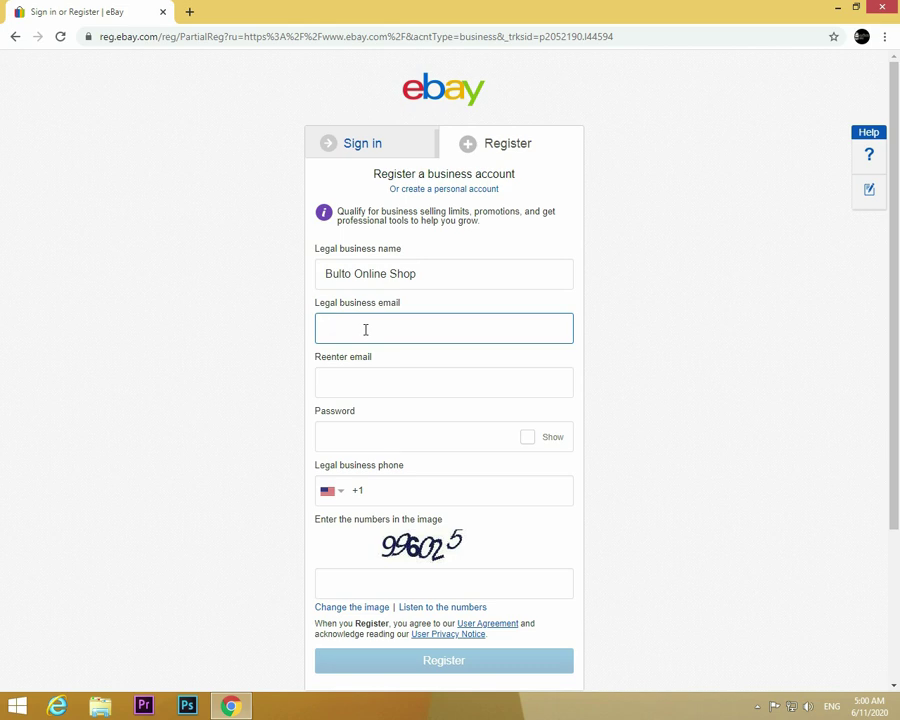
pyautogui.click(369, 377)
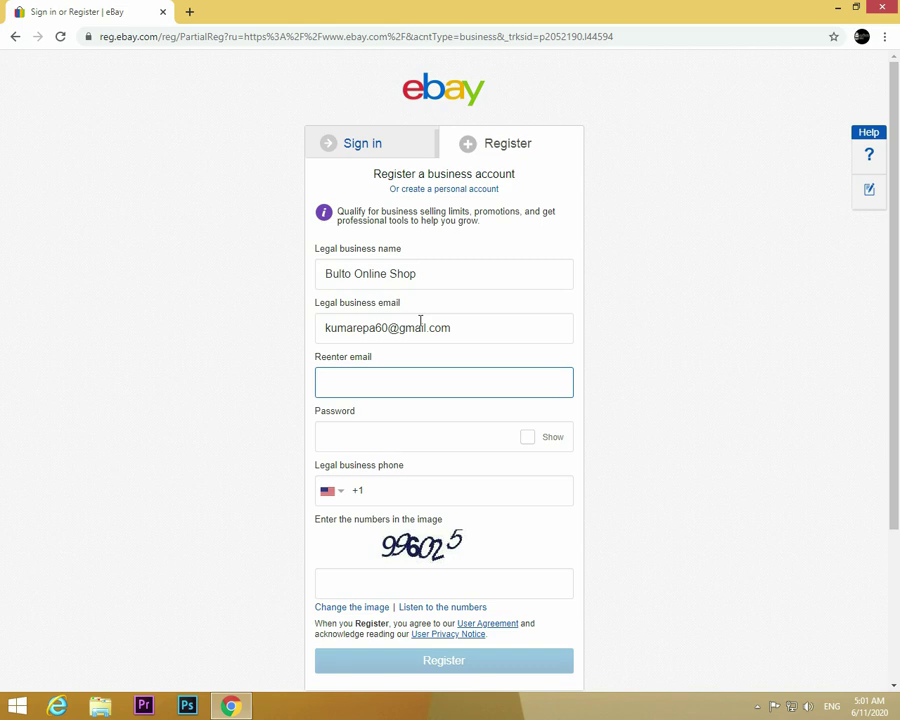
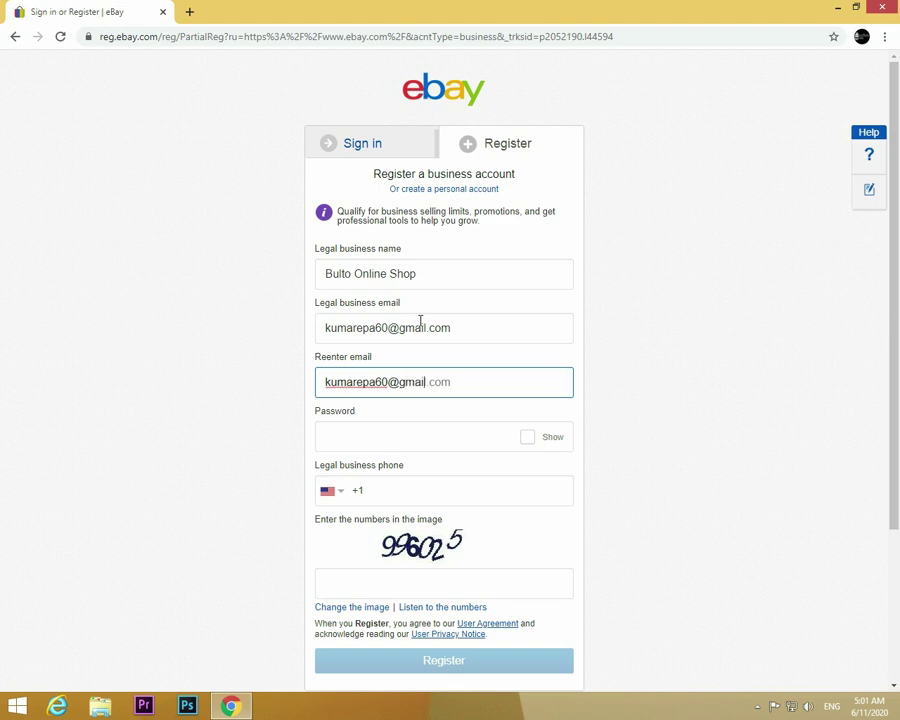
# Step: Enter a password with at least 6 characters, including letters and numbers
pyautogui.click(372, 447)
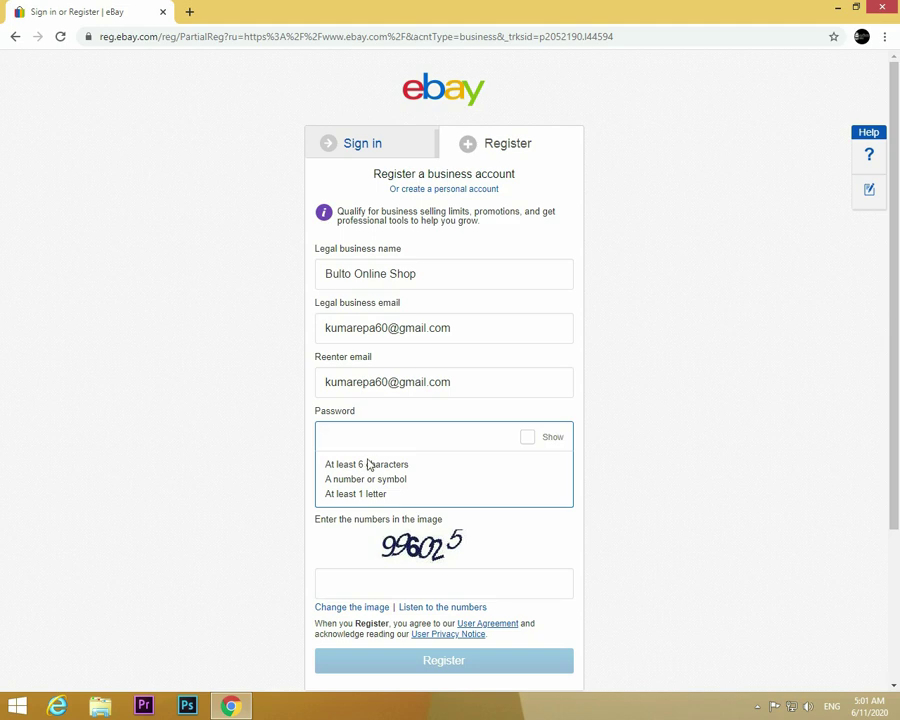
pyautogui.write('•')
pyautogui.write('a')
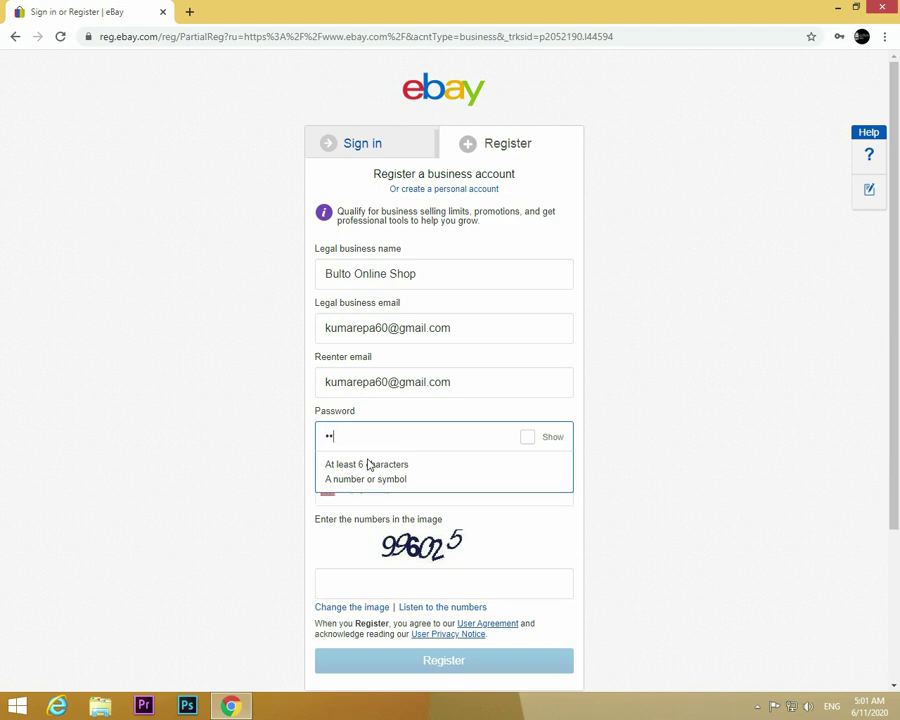
pyautogui.write('ab12')
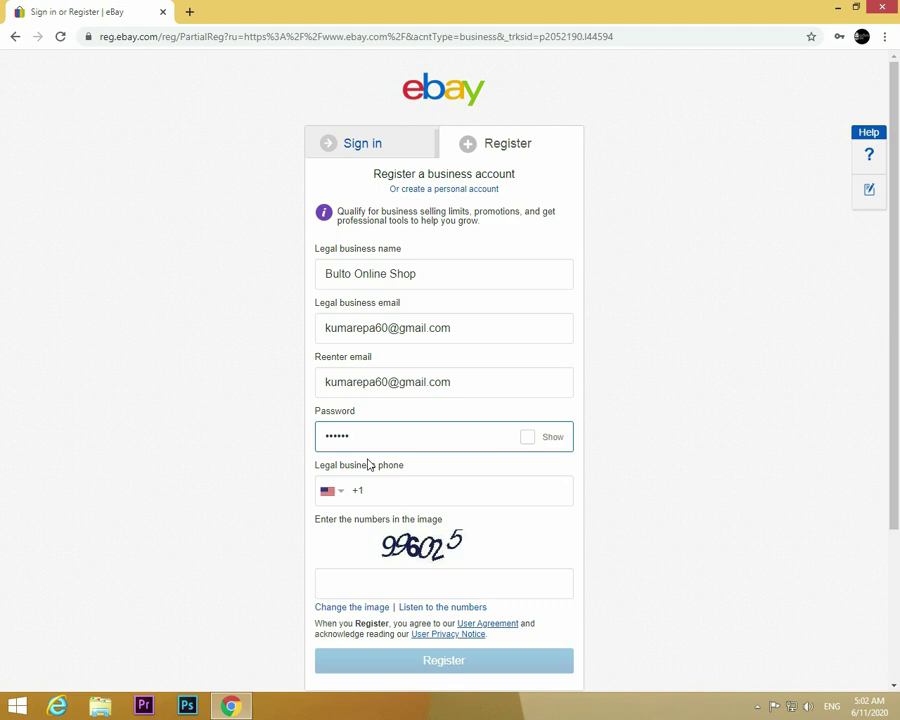
pyautogui.write('34')
# Step: Choose Sri Lanka (+94) from the business phone's country code list
pyautogui.click(454, 491)
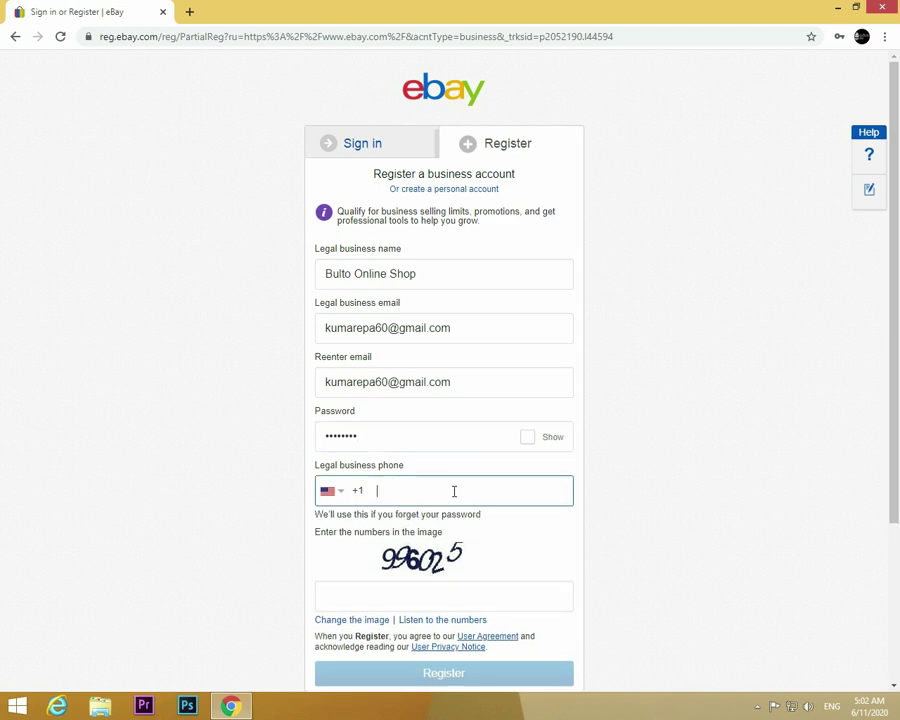
pyautogui.click(342, 497)
pyautogui.scroll(-3, 412, 542)
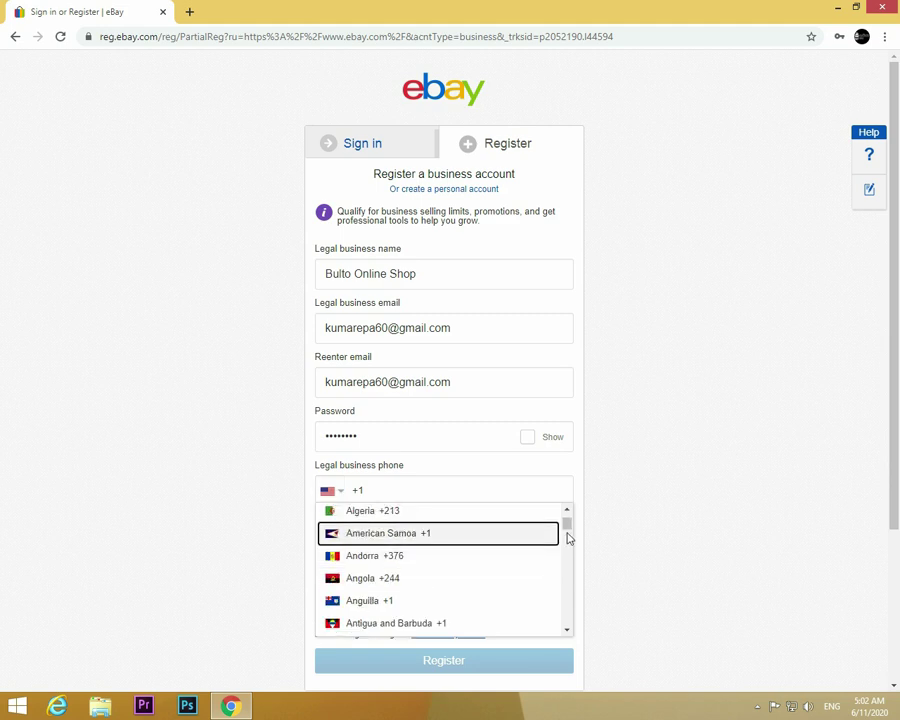
pyautogui.moveTo(569, 529); pyautogui.dragTo(550, 520)
pyautogui.moveTo(557, 563); pyautogui.dragTo(562, 601)
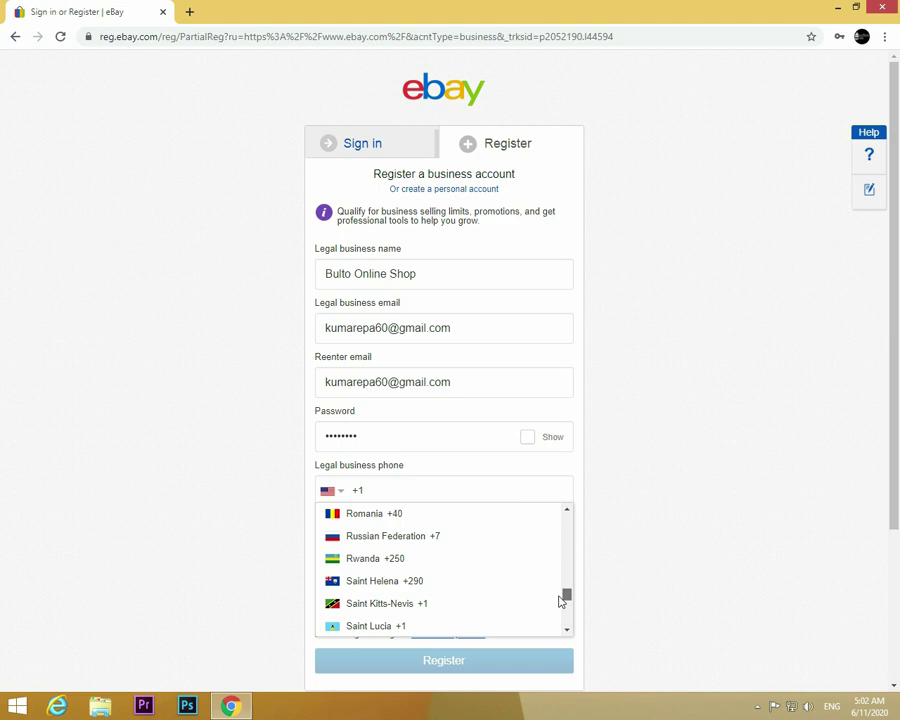
pyautogui.scroll(1, 460, 597)
pyautogui.scroll(-1, 464, 598)
pyautogui.scroll(-3, 466, 600)
pyautogui.scroll(-4, 466, 596)
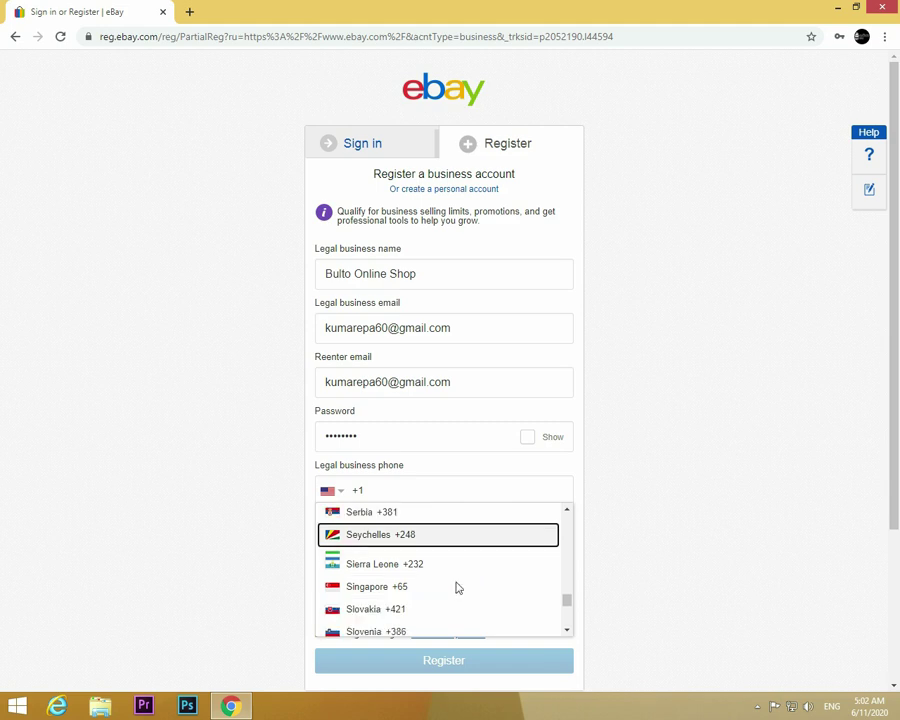
pyautogui.scroll(-1, 458, 588)
pyautogui.scroll(-4, 456, 588)
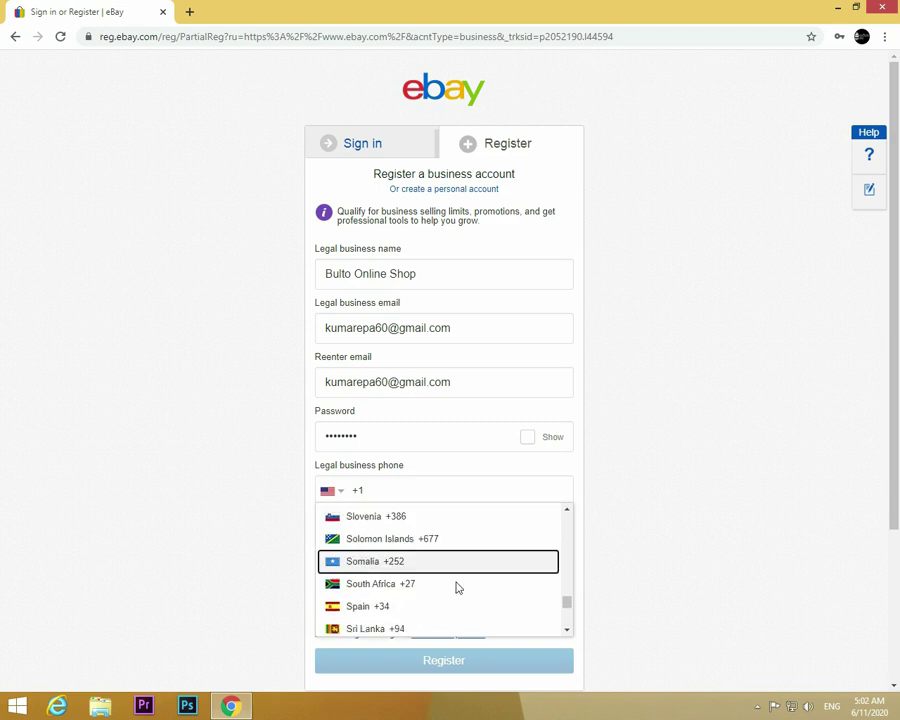
pyautogui.click(424, 582)
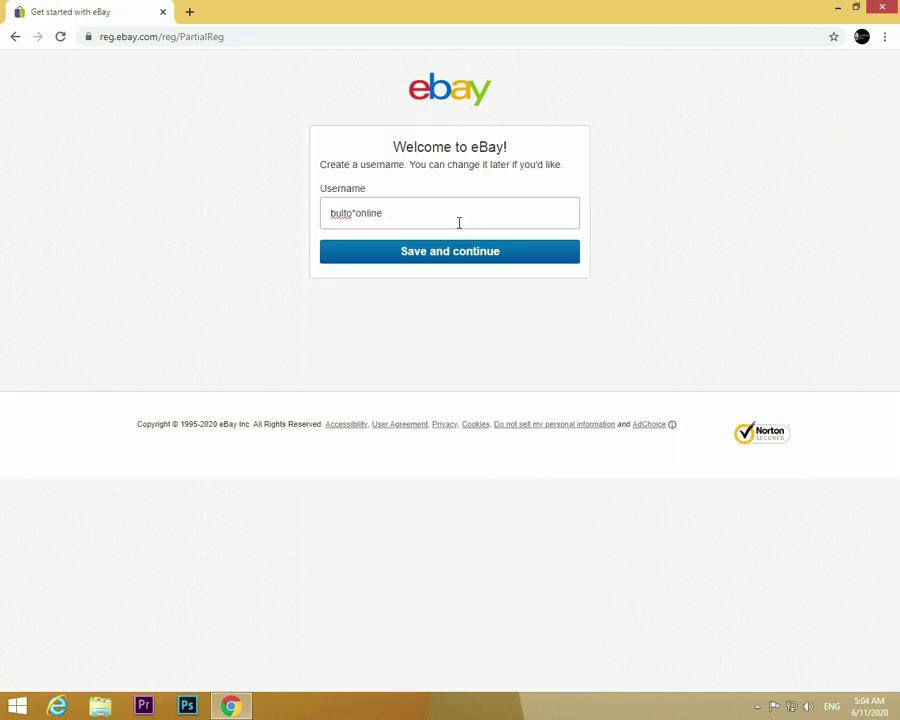
# Step: Finish the shop-based username and save it to continue registration
pyautogui.write('*shop')
pyautogui.click(411, 257)
pyautogui.click(411, 257)
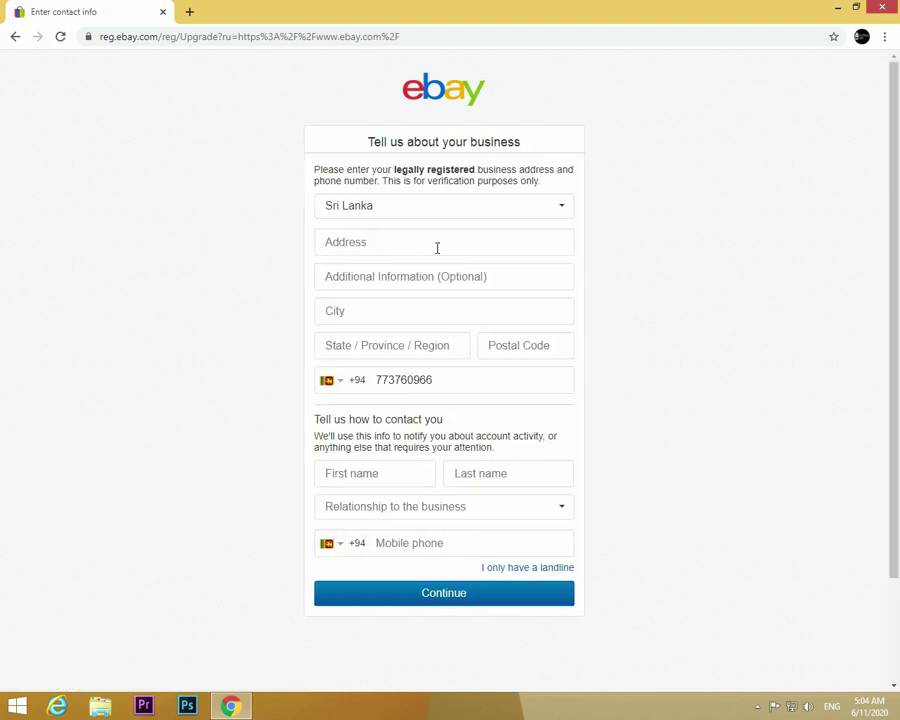
# Step: Keep Sri Lanka as the business country and fill in the street address, city and province
pyautogui.click(479, 217)
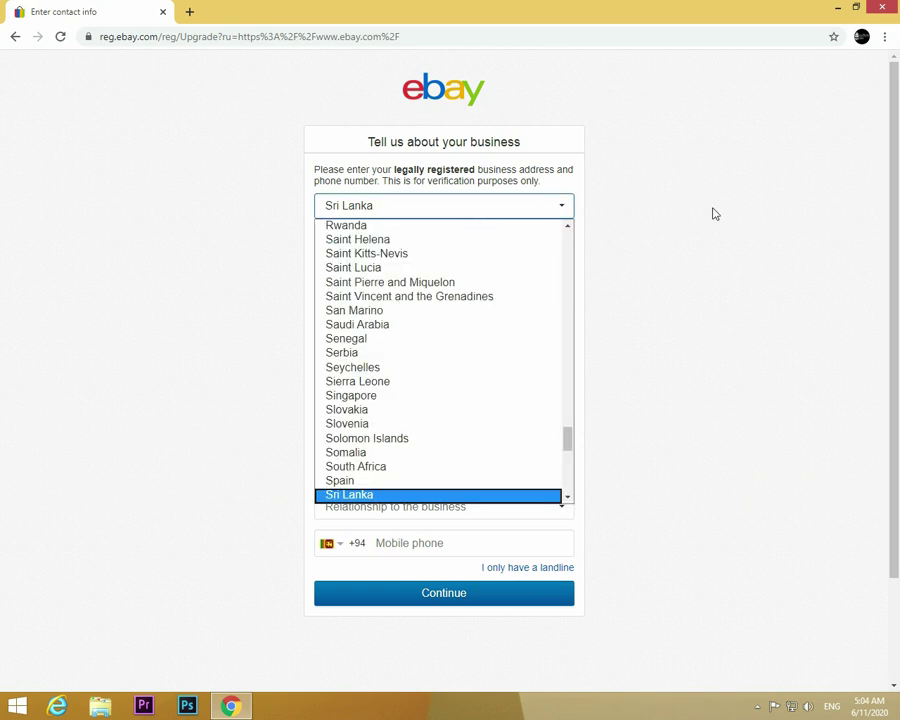
pyautogui.click(688, 219)
pyautogui.click(509, 242)
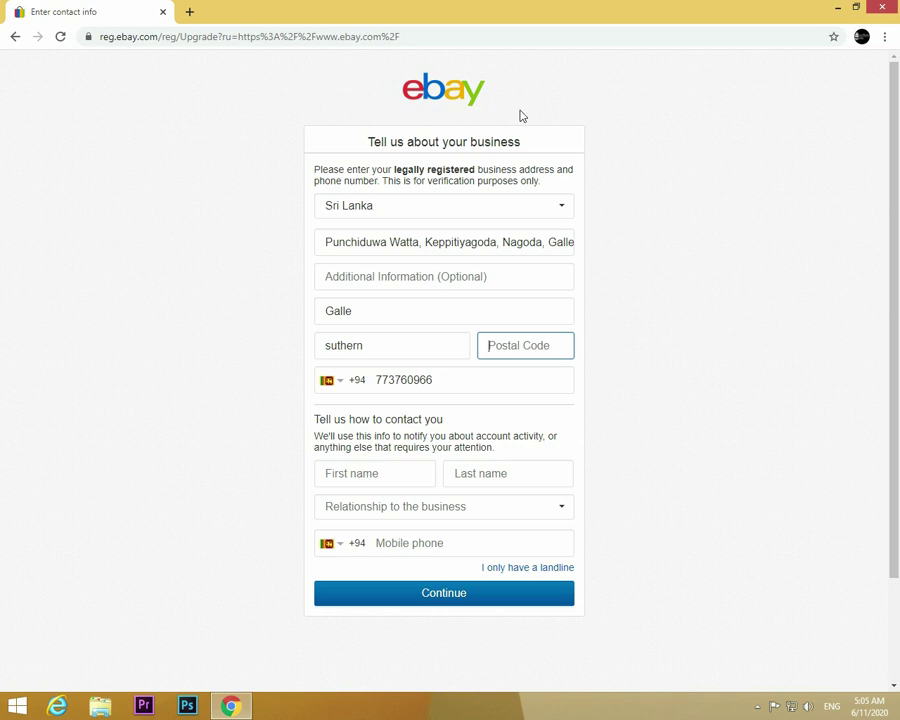
# Step: Look up the business town's postal code in a new Google tab, then return to eBay
pyautogui.click(190, 12)
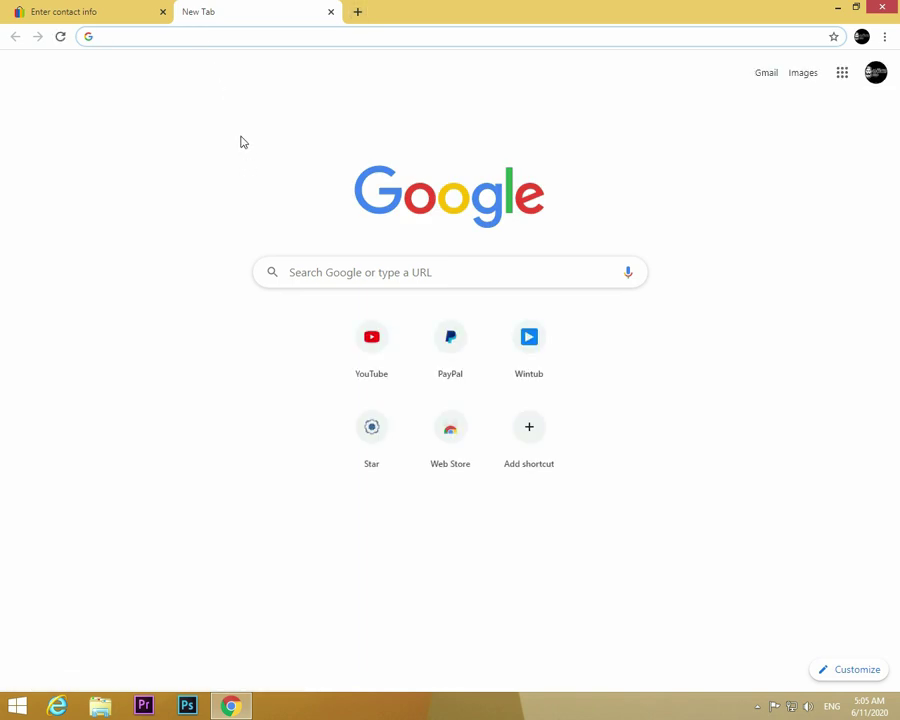
pyautogui.write('na')
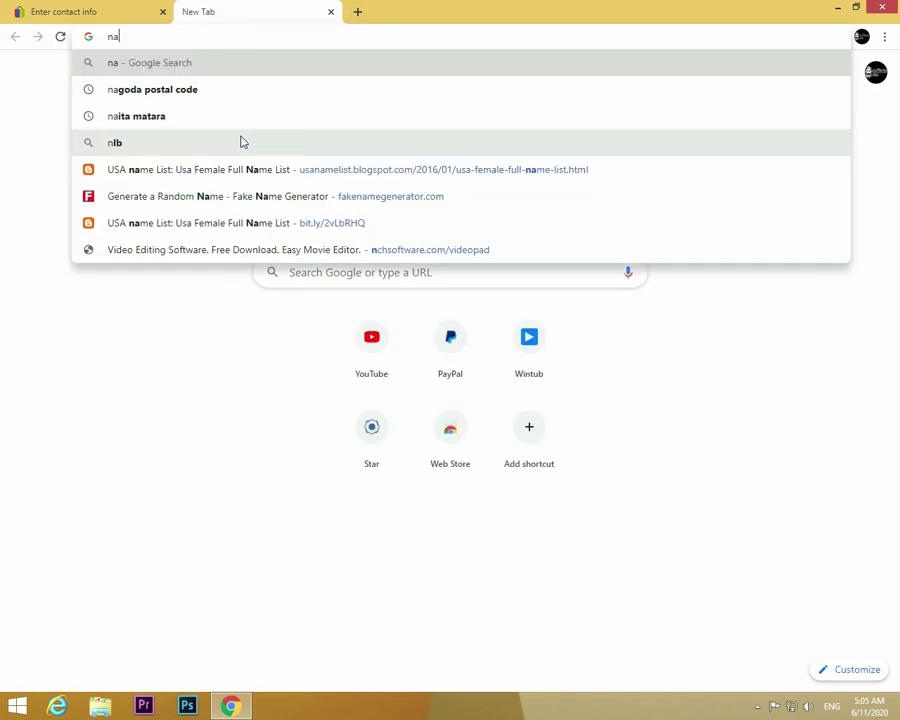
pyautogui.click(201, 99)
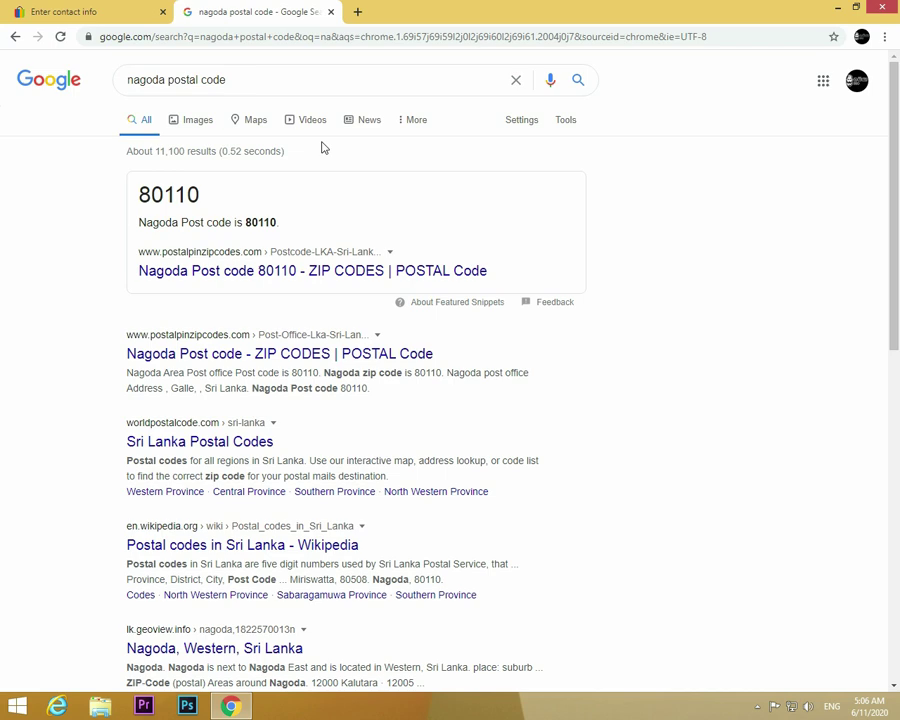
pyautogui.click(145, 16)
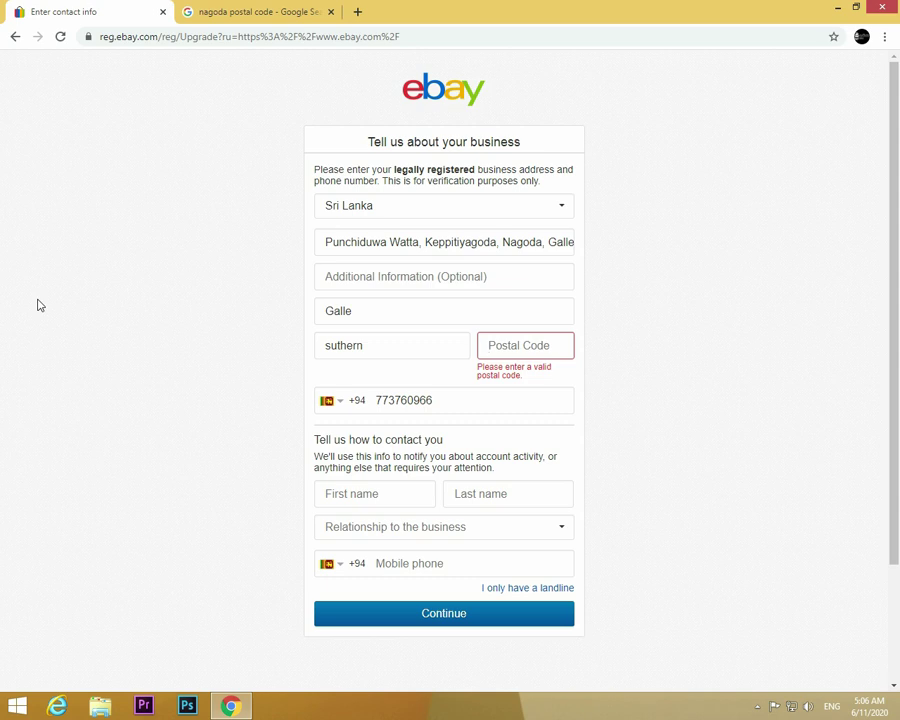
# Step: Enter the postal code and the contact's first and last name
pyautogui.write('80')
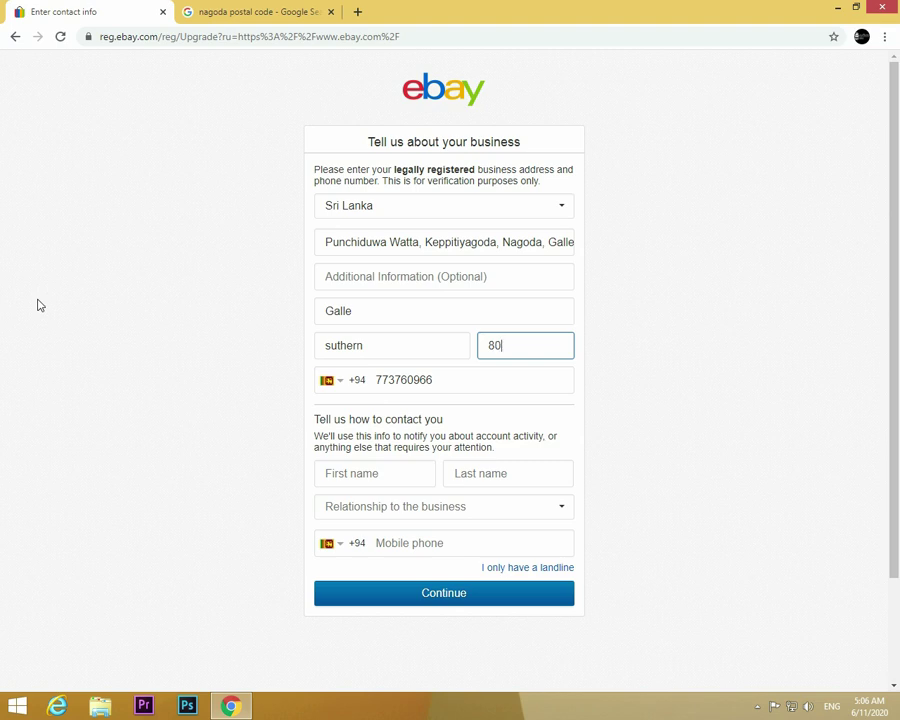
pyautogui.write('110')
pyautogui.click(350, 472)
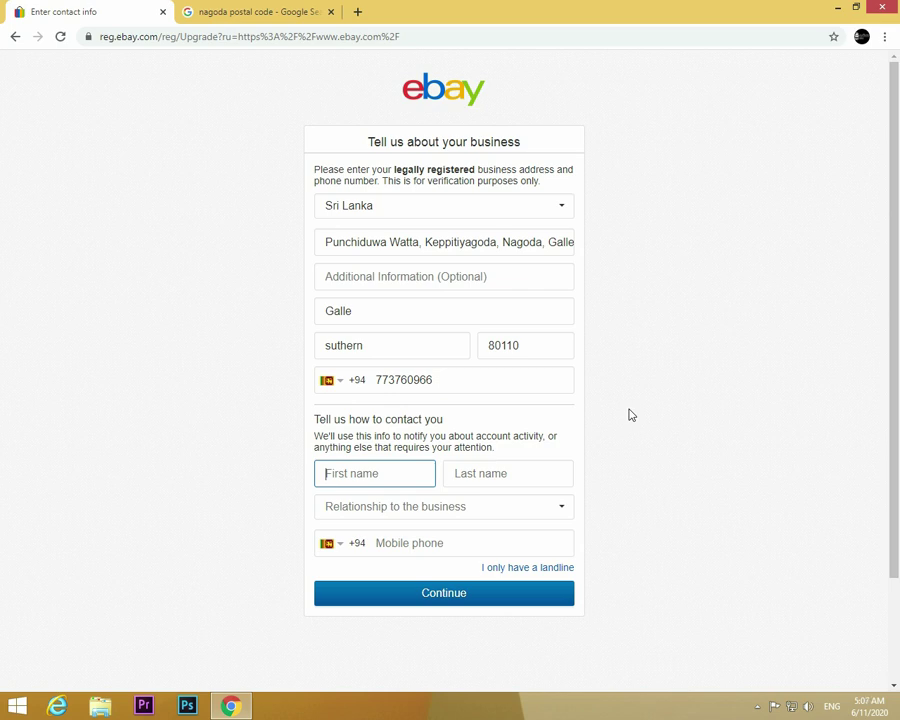
pyautogui.click(485, 473)
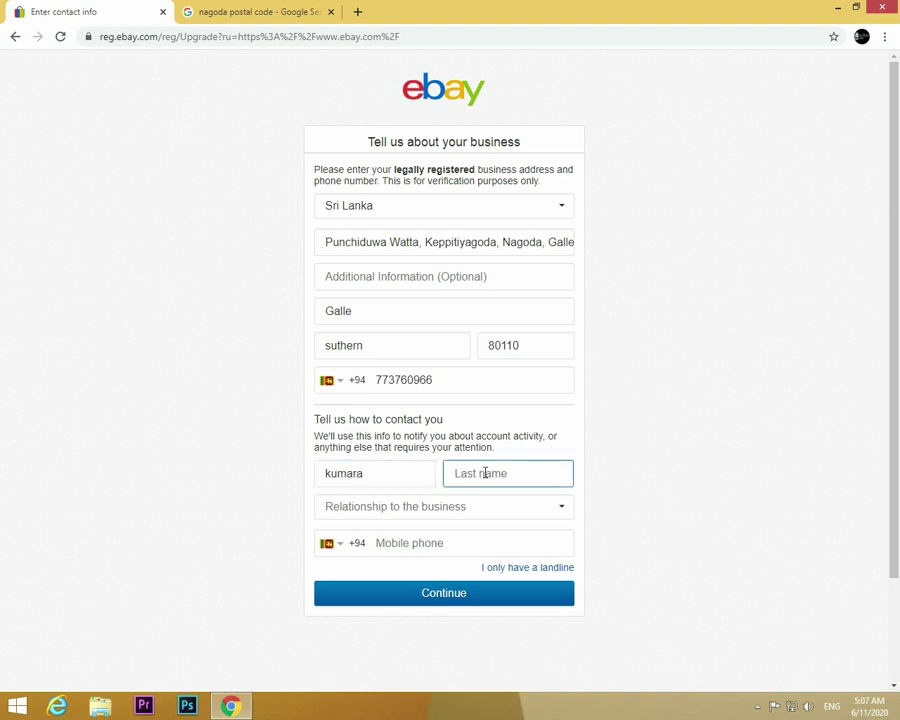
# Step: Set the relationship to Owner/Guarantor, enter the mobile number, and submit the form
pyautogui.click(560, 508)
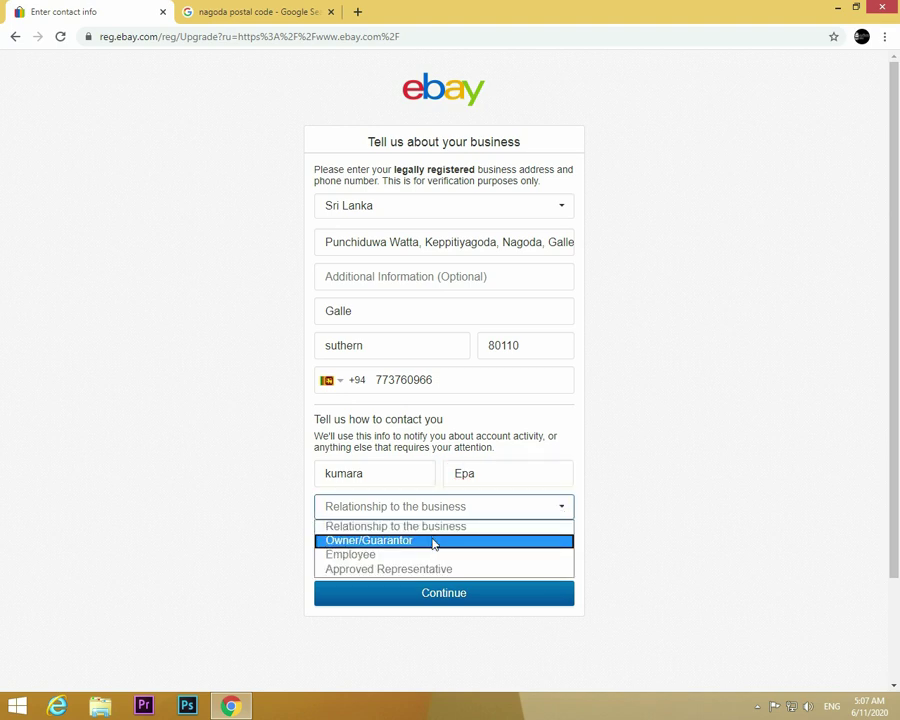
pyautogui.click(433, 541)
pyautogui.click(433, 541)
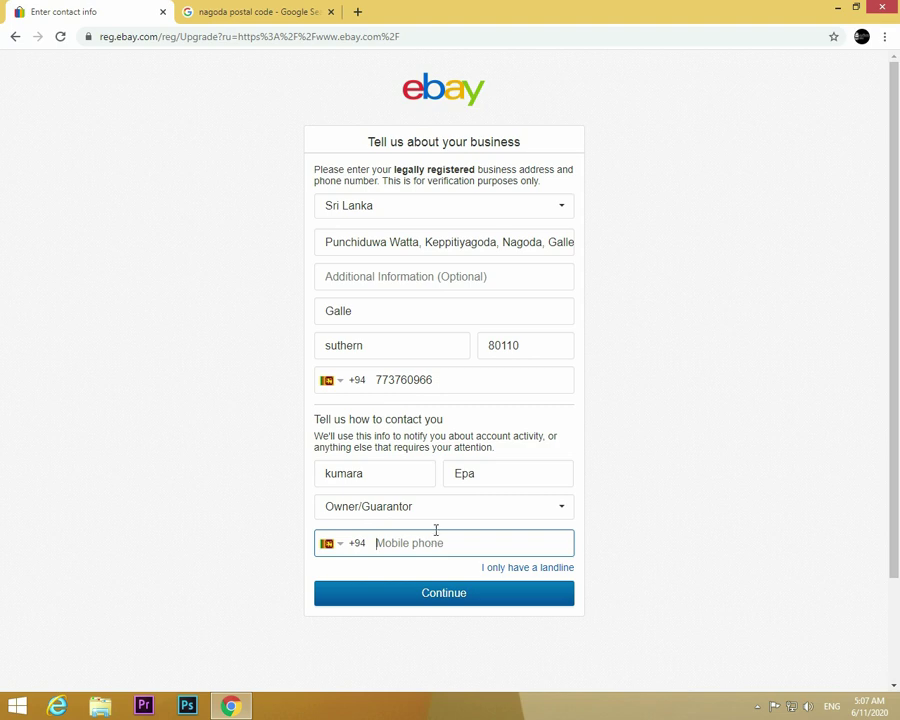
pyautogui.click(426, 599)
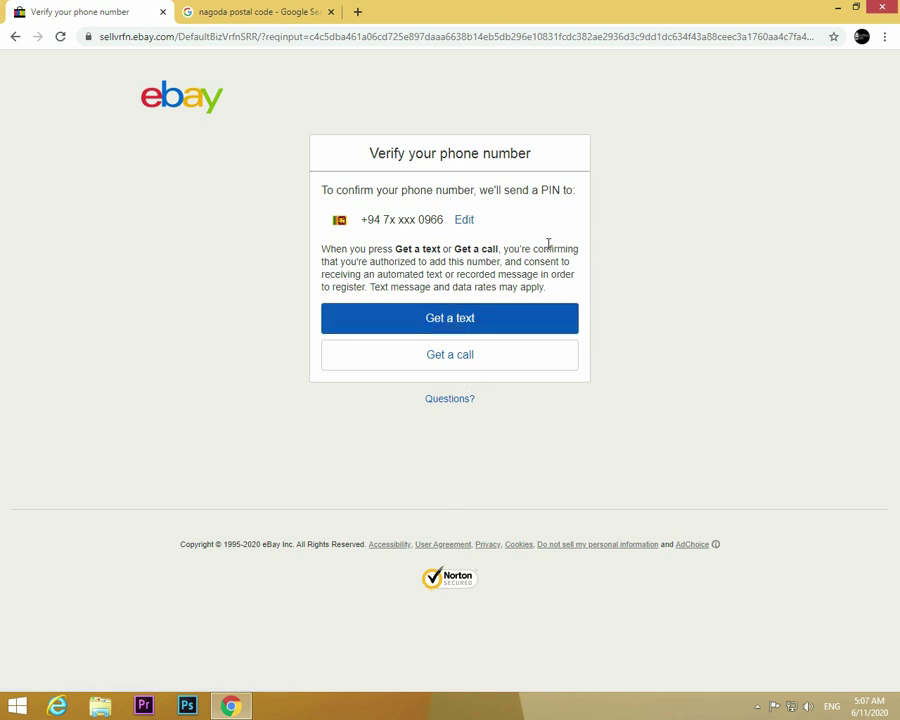
# Step: Request the phone verification PIN by text message
pyautogui.click(414, 320)
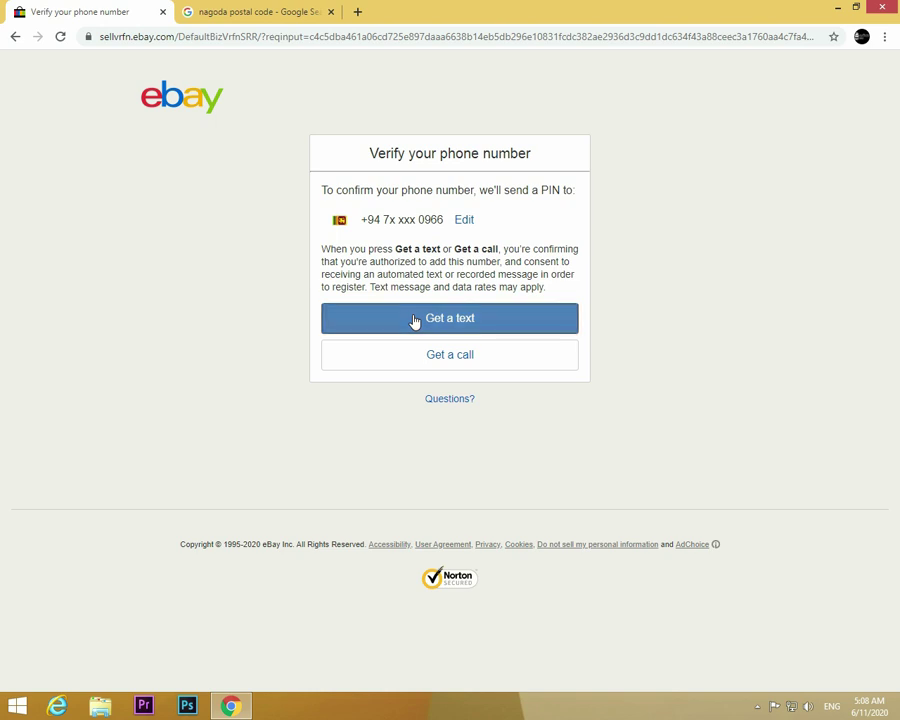
pyautogui.click(414, 320)
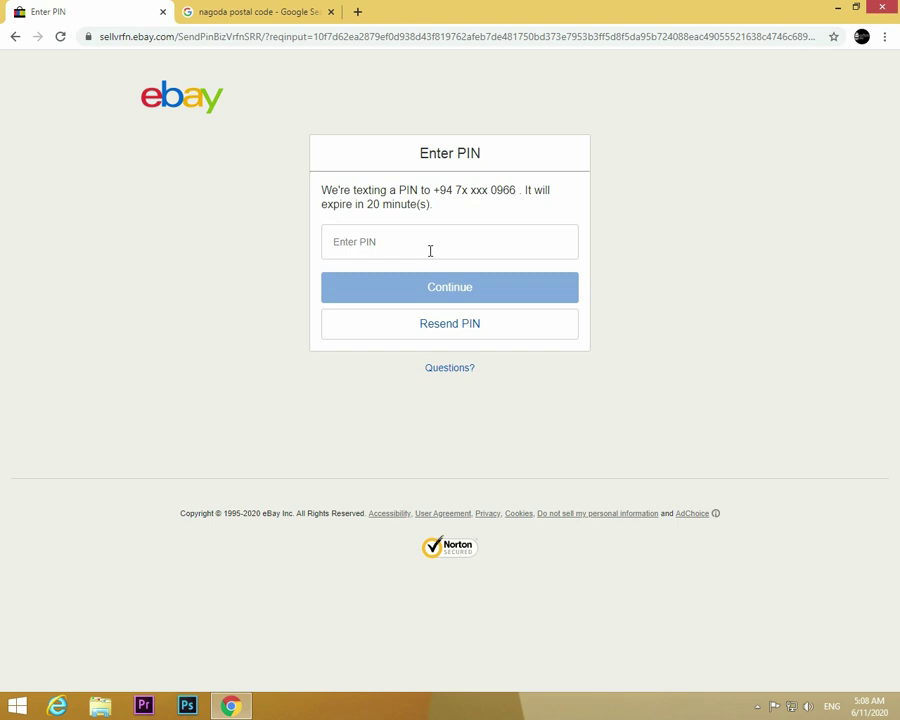
# Step: Set the business type to Individual, leave inventory value and website blank, and submit
pyautogui.click(432, 244)
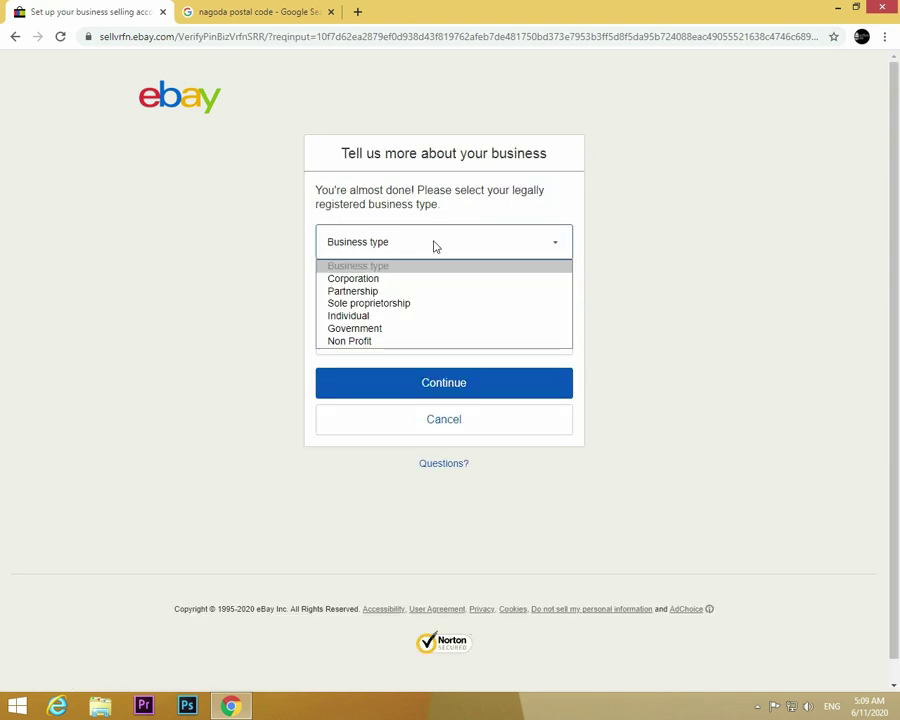
pyautogui.click(367, 316)
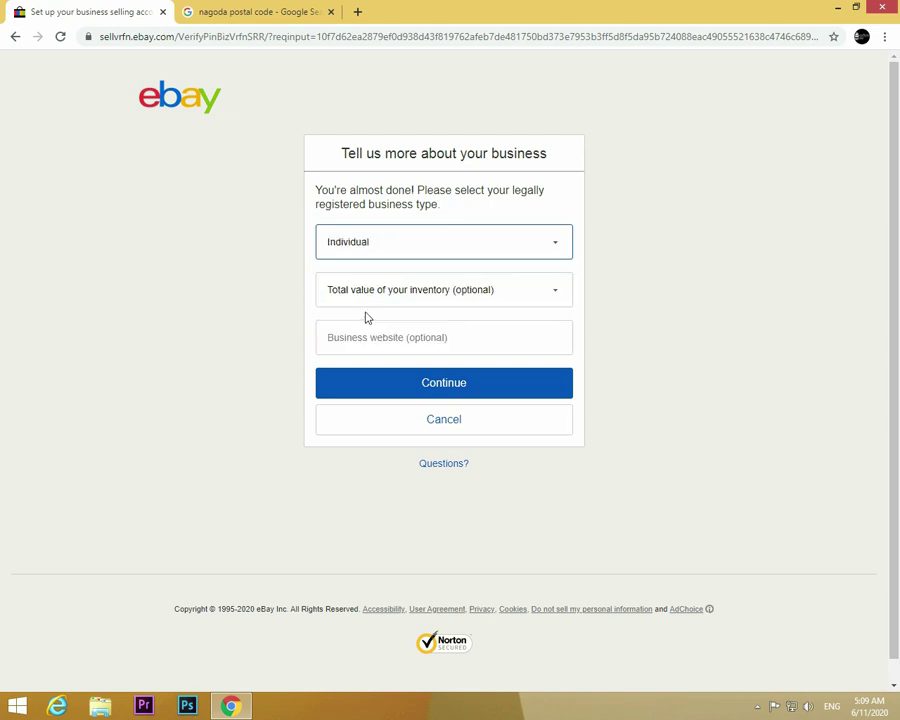
pyautogui.click(492, 298)
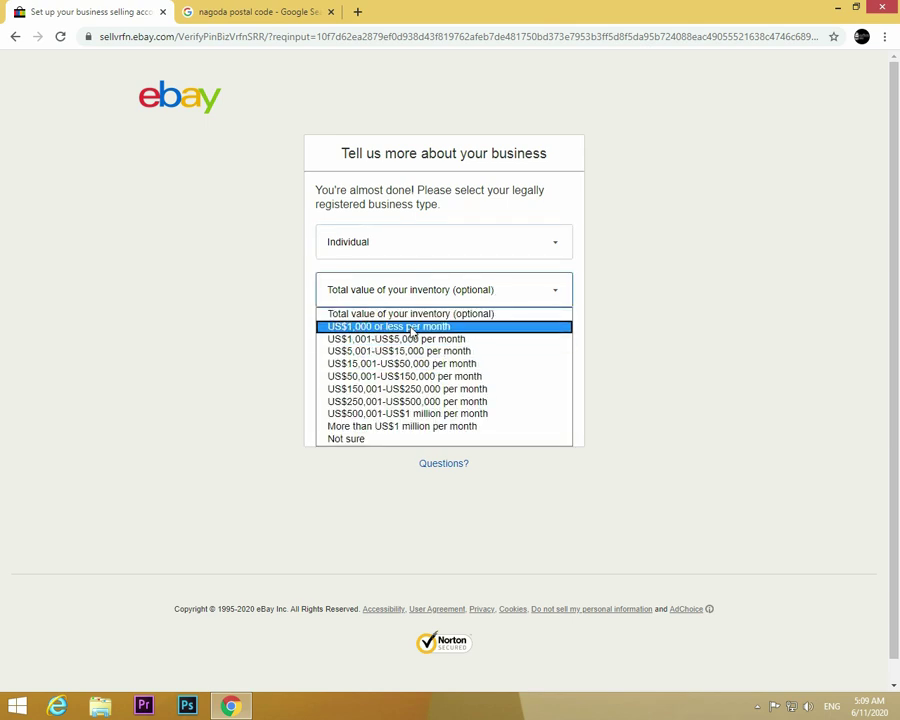
pyautogui.click(603, 312)
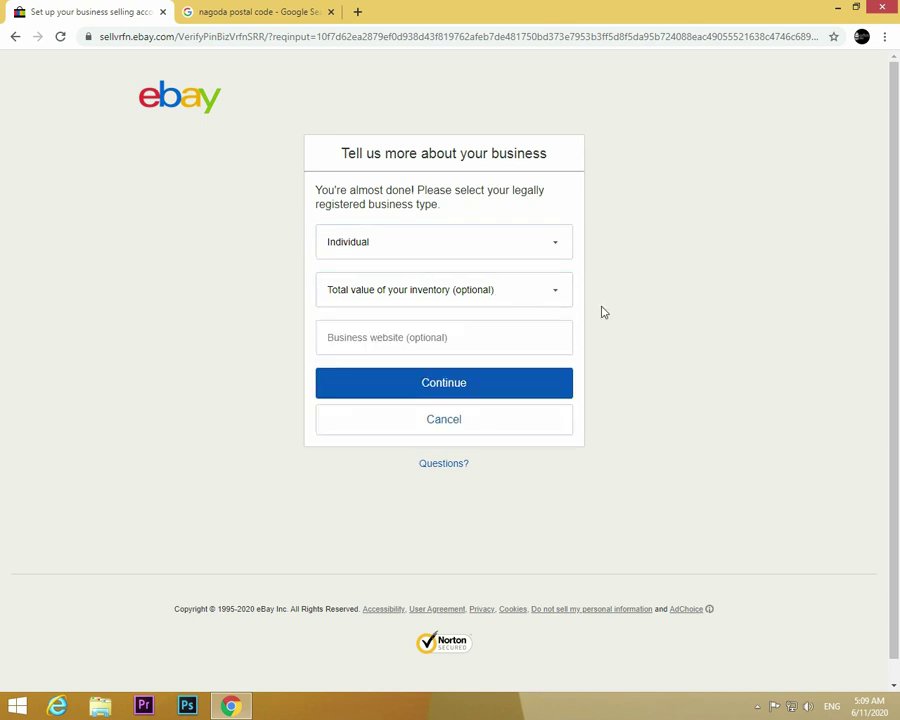
pyautogui.click(477, 343)
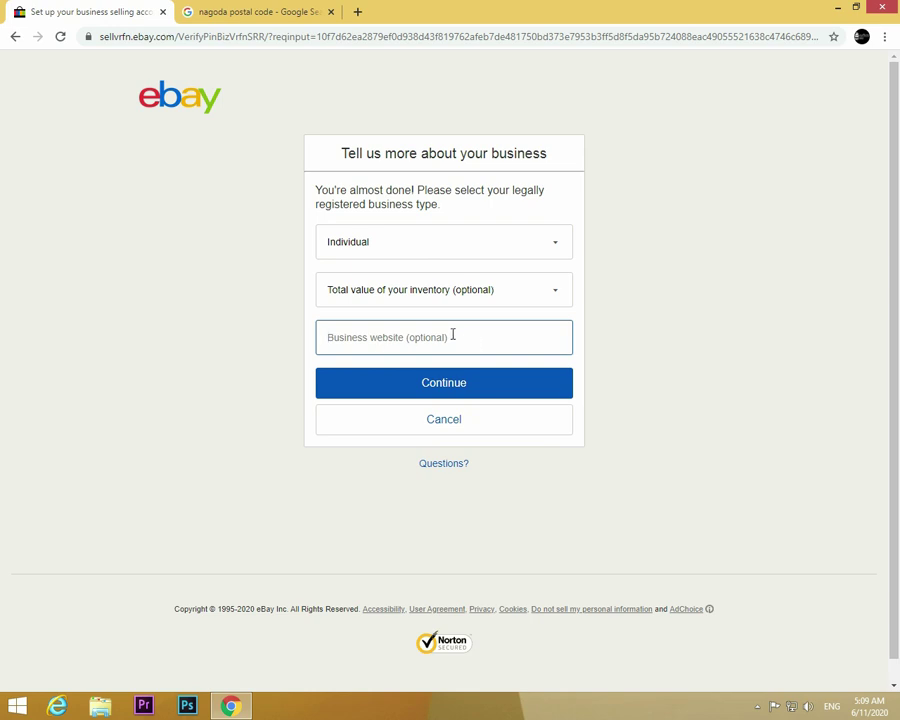
pyautogui.click(376, 396)
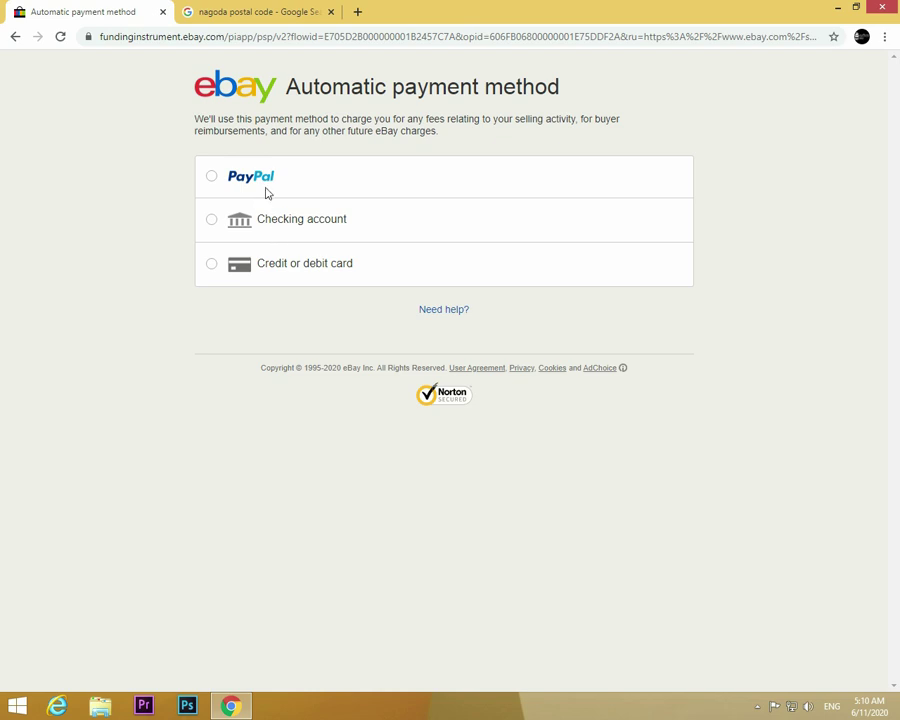
# Step: Skip the Automatic payment method page and return to the eBay homepage via the logo
pyautogui.click(244, 99)
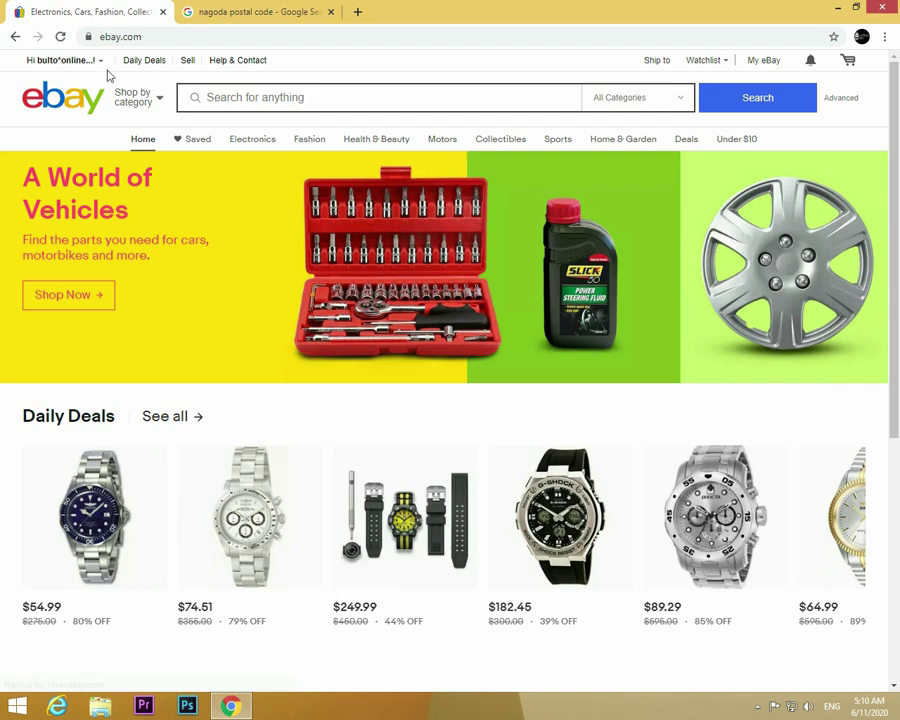
# Step: Check the 'Hi' account greeting and scroll the homepage to view the Daily Deals listings
pyautogui.moveTo(50, 66)
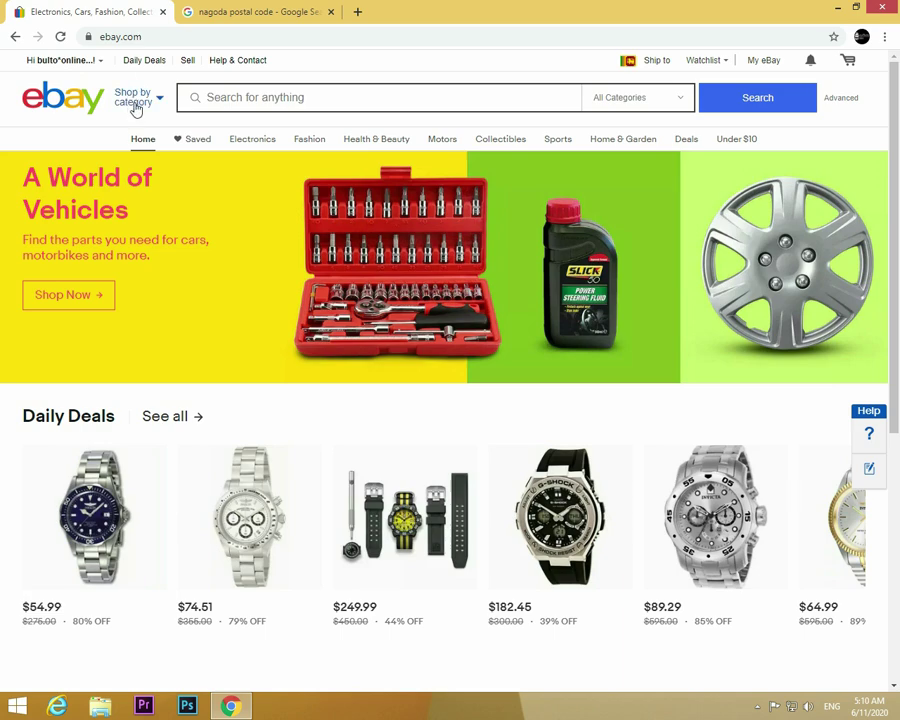
pyautogui.moveTo(85, 60)
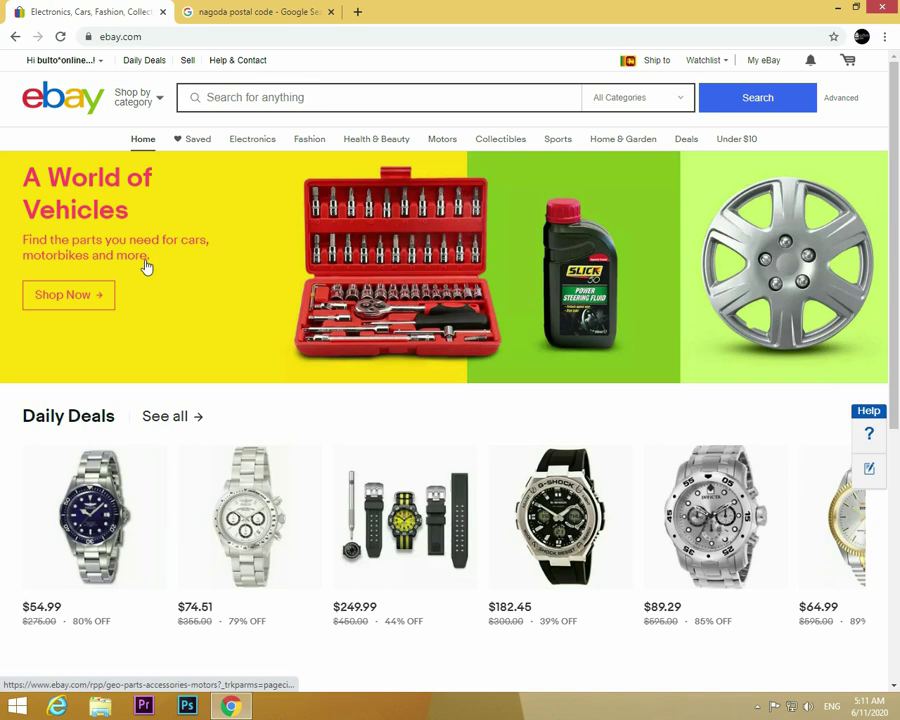
pyautogui.scroll(-2, 145, 263)
pyautogui.scroll(2, 143, 254)
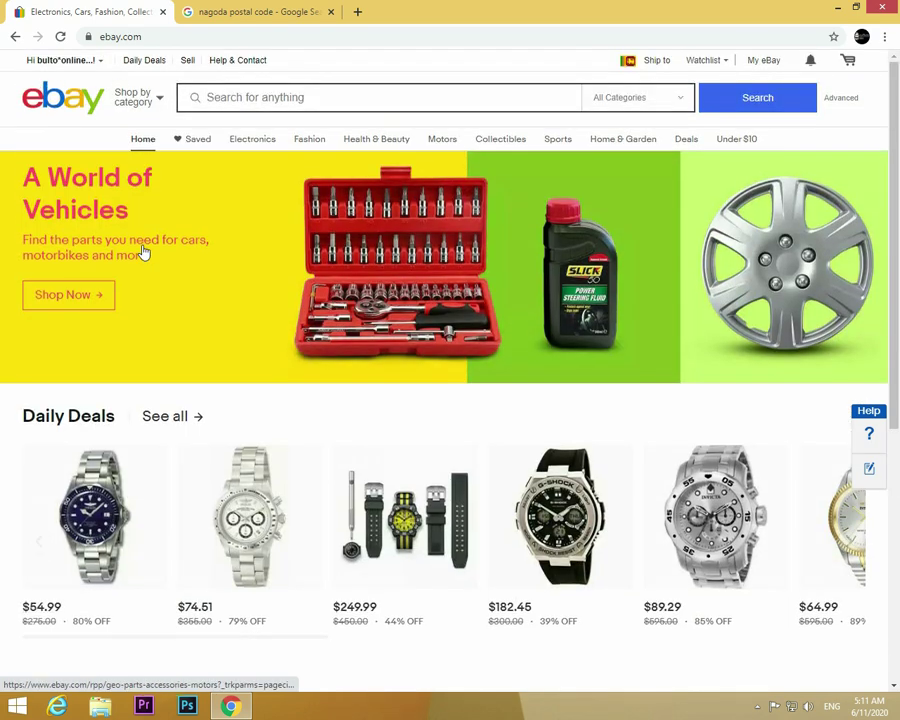